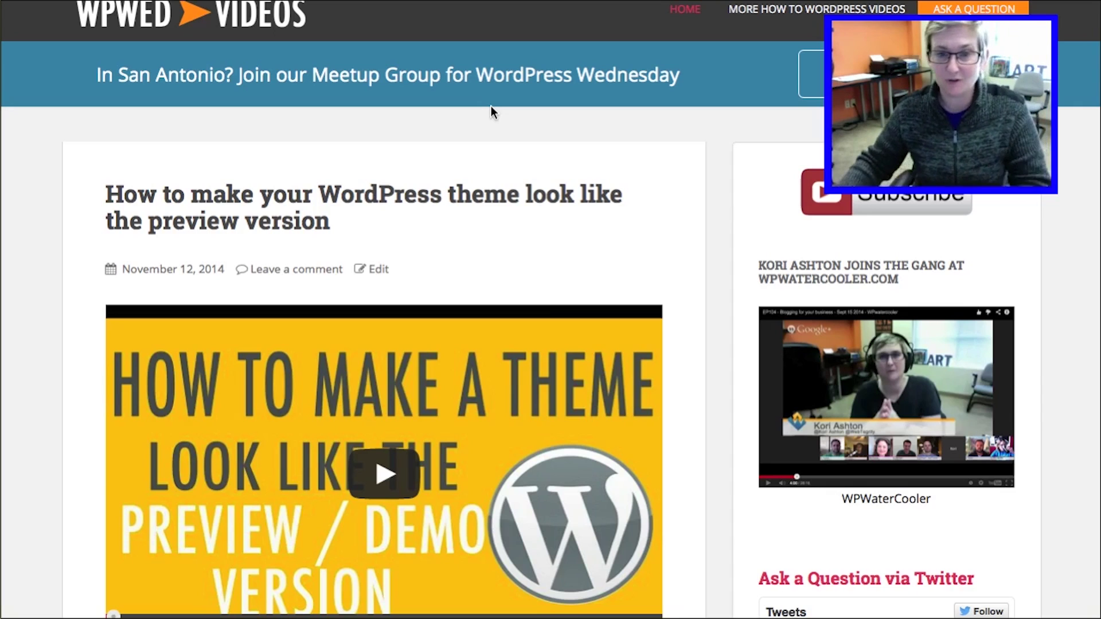
# Append /feed to the wpwed.com address and load the blog's RSS feed page
pyautogui.moveTo(472, 106); pyautogui.dragTo(456, 19)
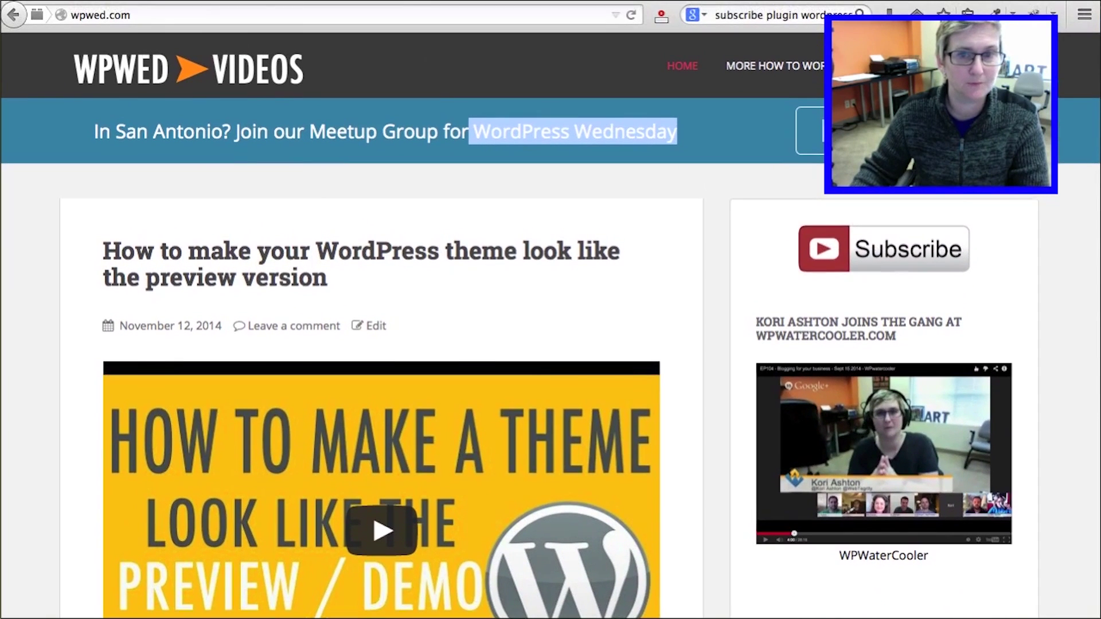
pyautogui.click(202, 18)
pyautogui.click(236, 19)
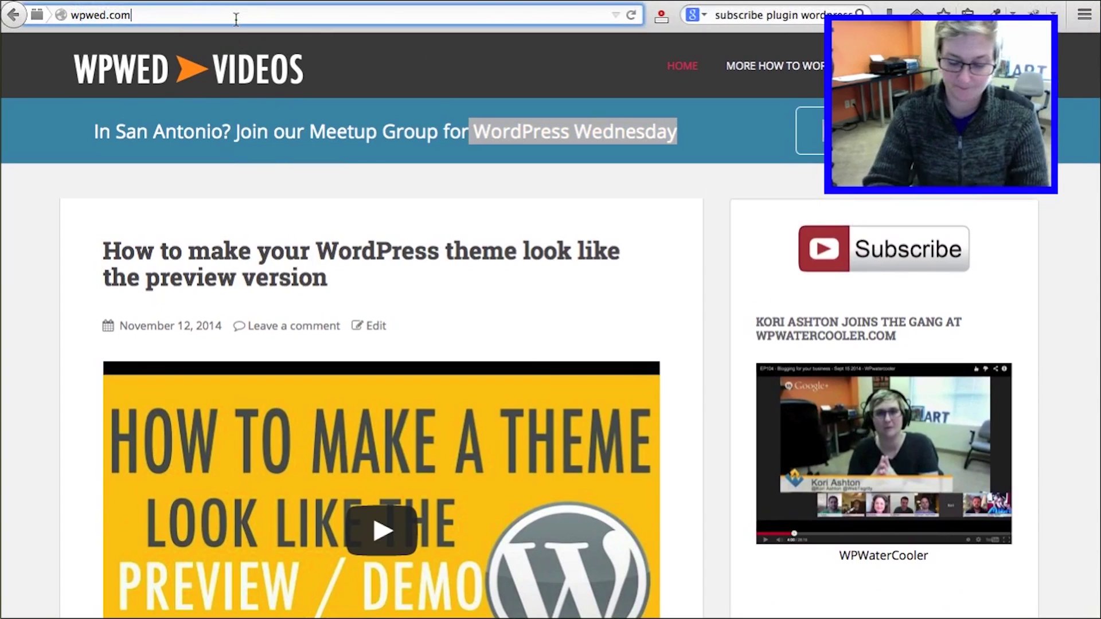
pyautogui.write('/feed')
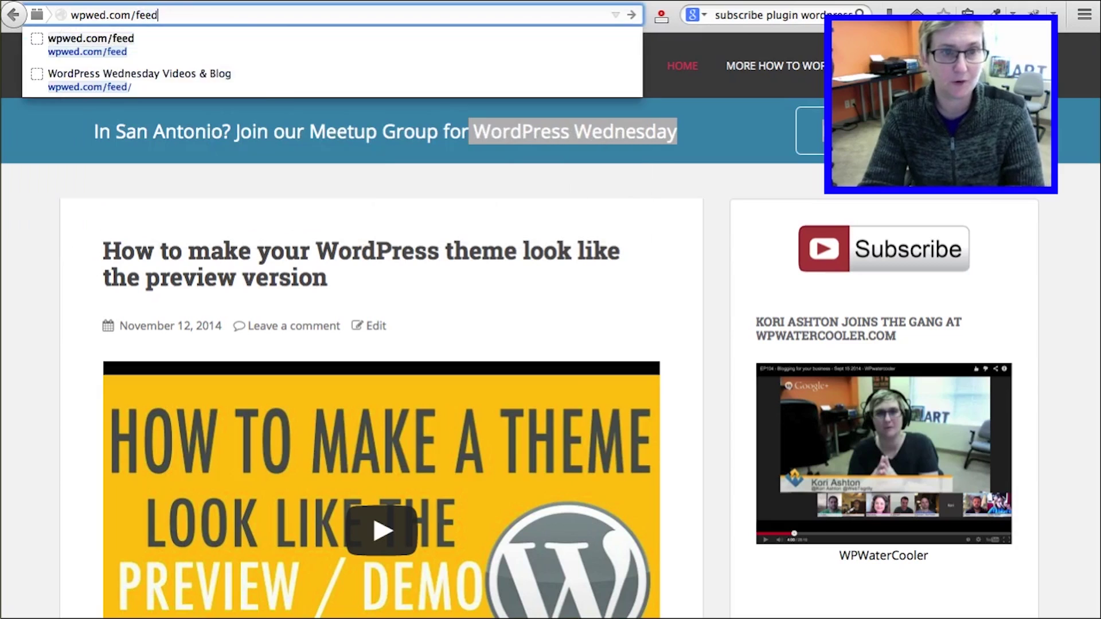
pyautogui.press('Return')
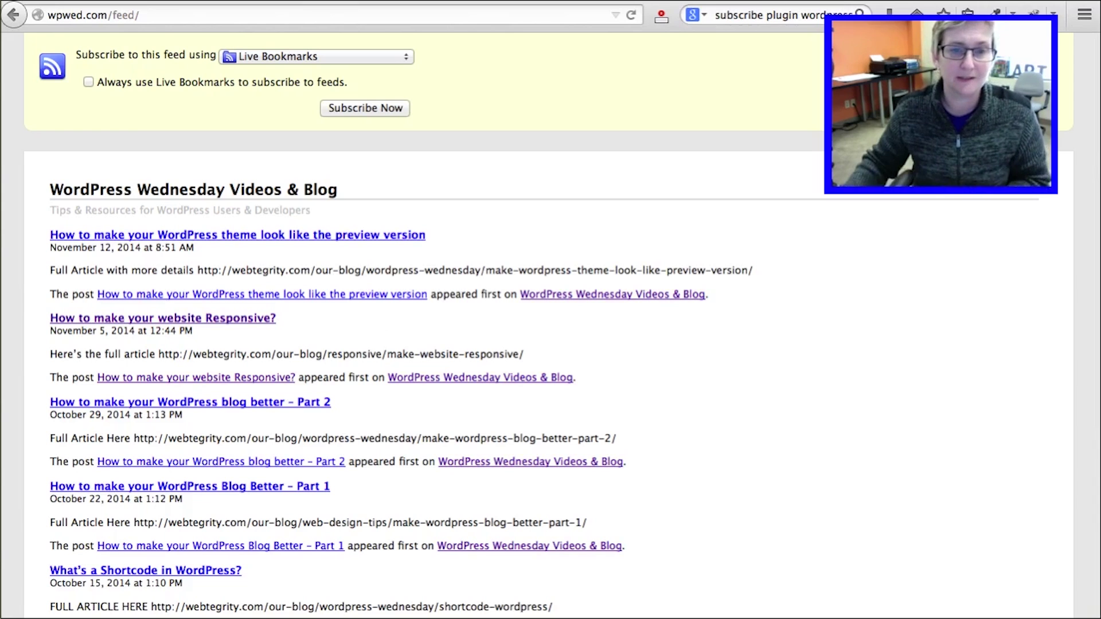
# Highlight the /feed/ part of the feed page's address
pyautogui.scroll(-10, 604, 322)
pyautogui.scroll(10, 614, 333)
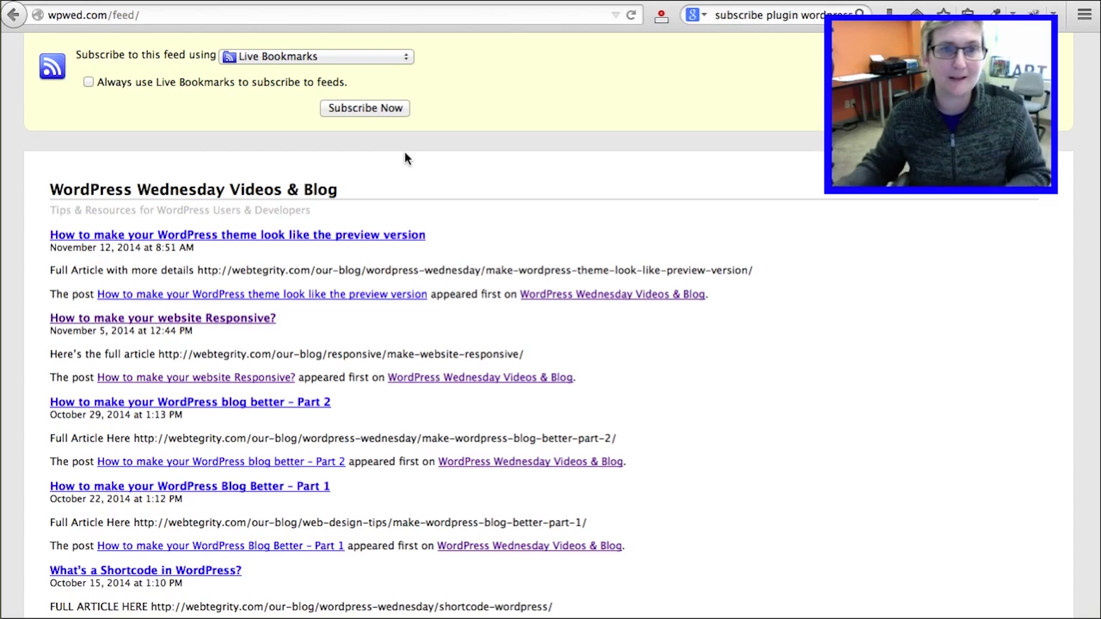
pyautogui.click(118, 16)
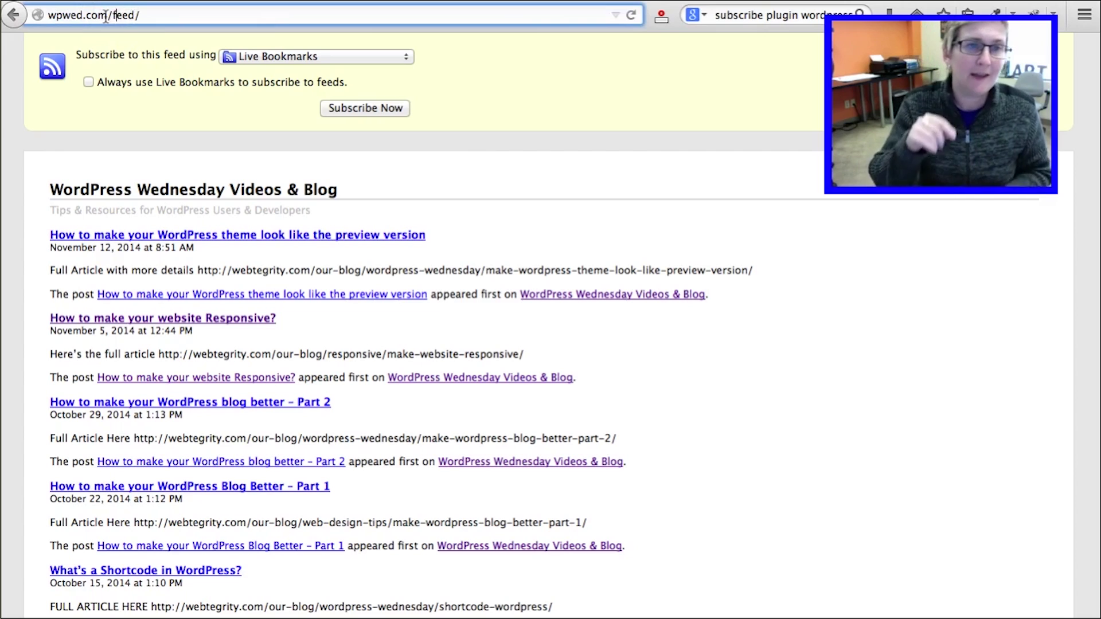
pyautogui.tripleClick(108, 15)
pyautogui.click(158, 14)
pyautogui.moveTo(107, 14); pyautogui.dragTo(165, 15)
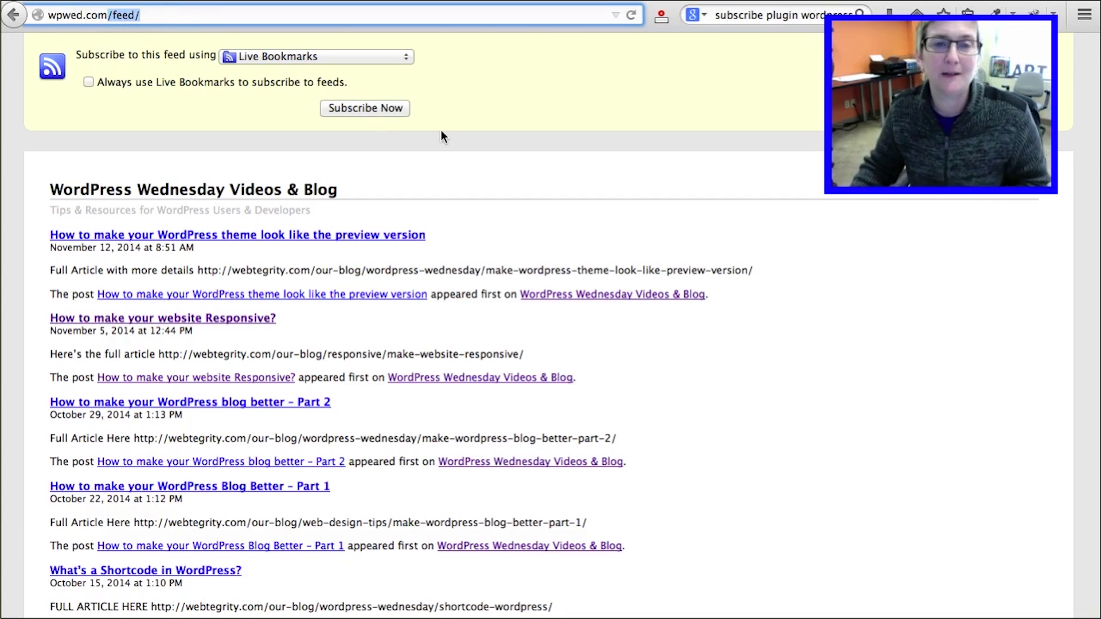
# Open and dismiss the Live Bookmarks reader choices, then return to the wpwed.com home page
pyautogui.click(406, 56)
pyautogui.click(480, 95)
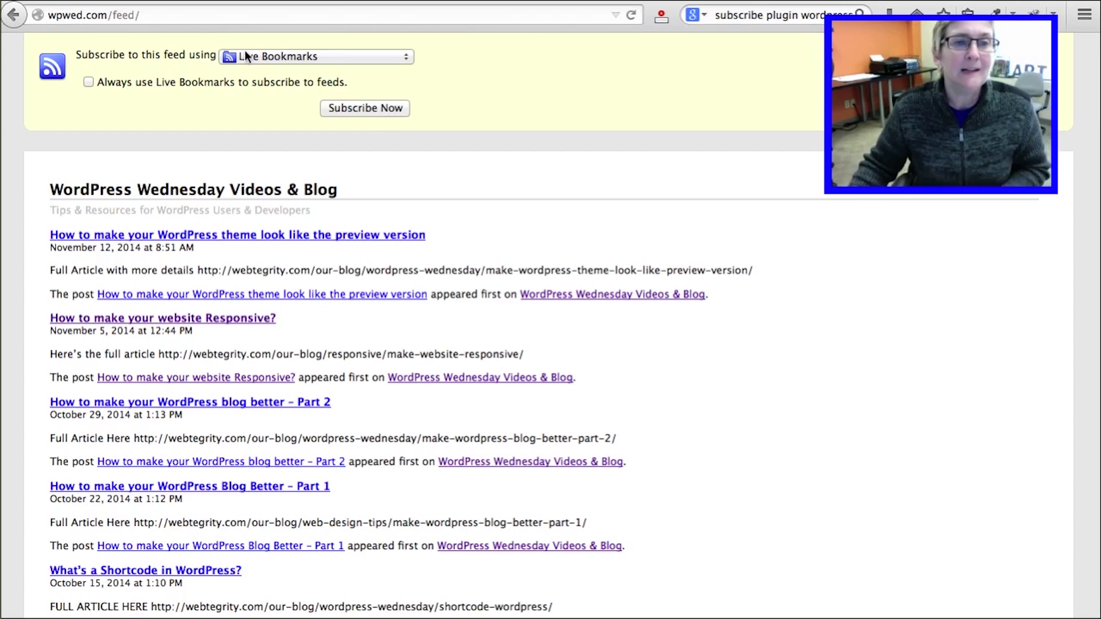
pyautogui.click(15, 15)
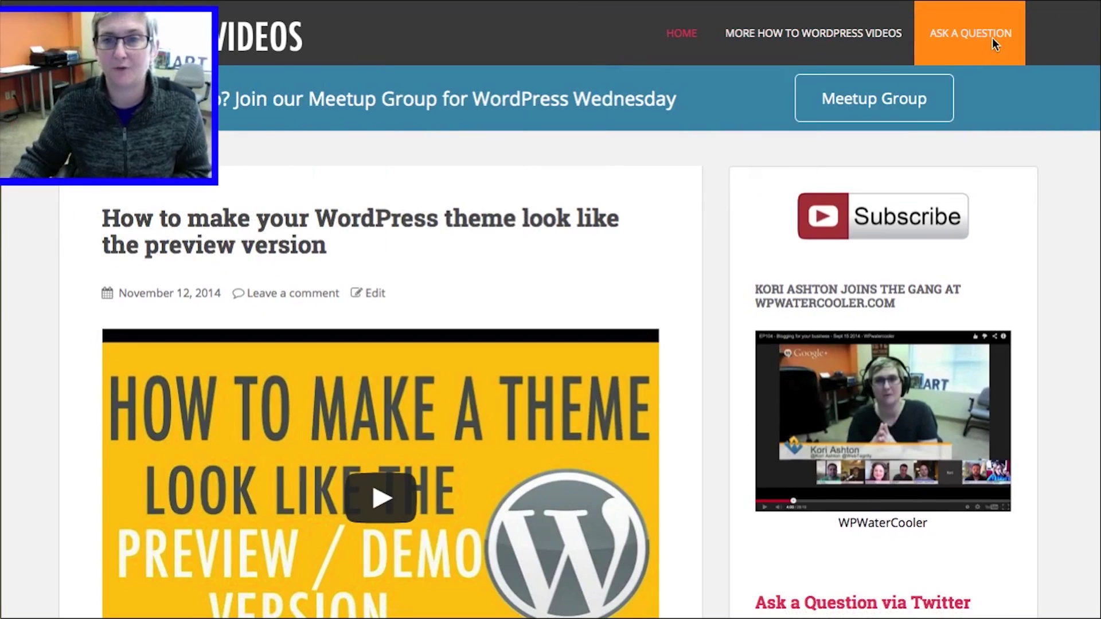
# Visit the Ask a Question page and step through its Name and Email fields
pyautogui.click(984, 35)
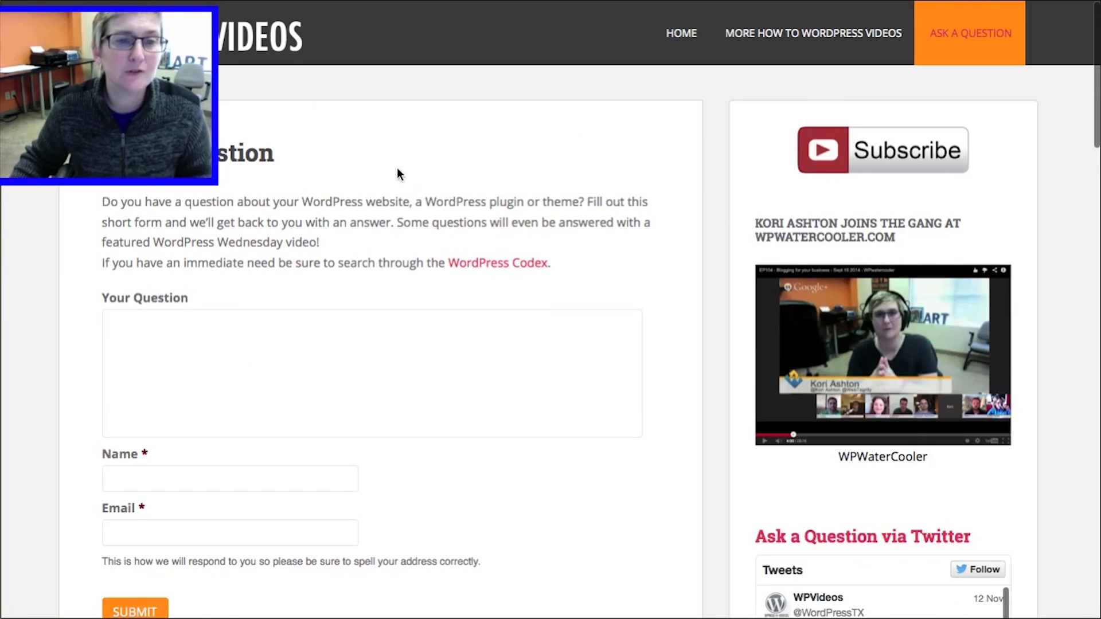
pyautogui.scroll(-4, 385, 173)
pyautogui.scroll(-1, 383, 176)
pyautogui.click(177, 219)
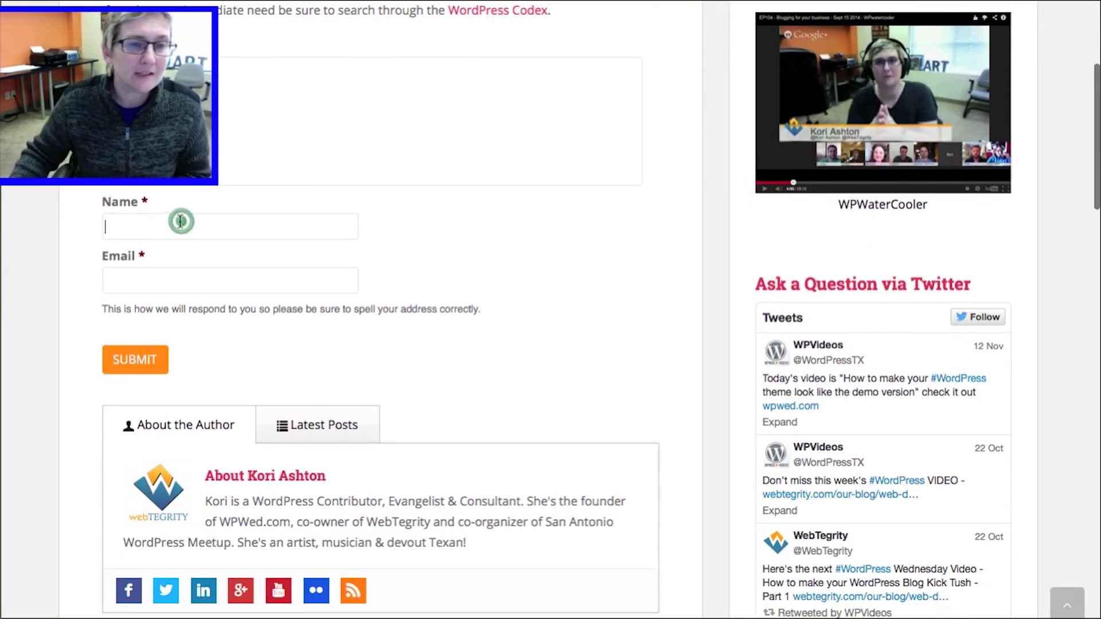
pyautogui.click(159, 284)
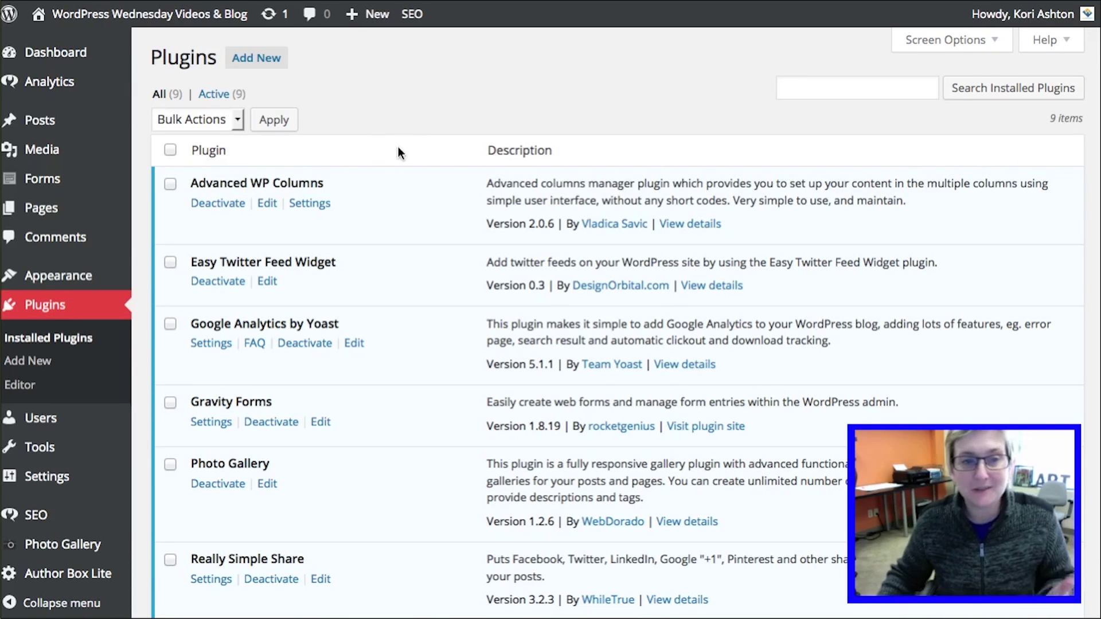
# On Add Plugins, search for 'news' and accept the 'newsletter' suggestion
pyautogui.click(50, 364)
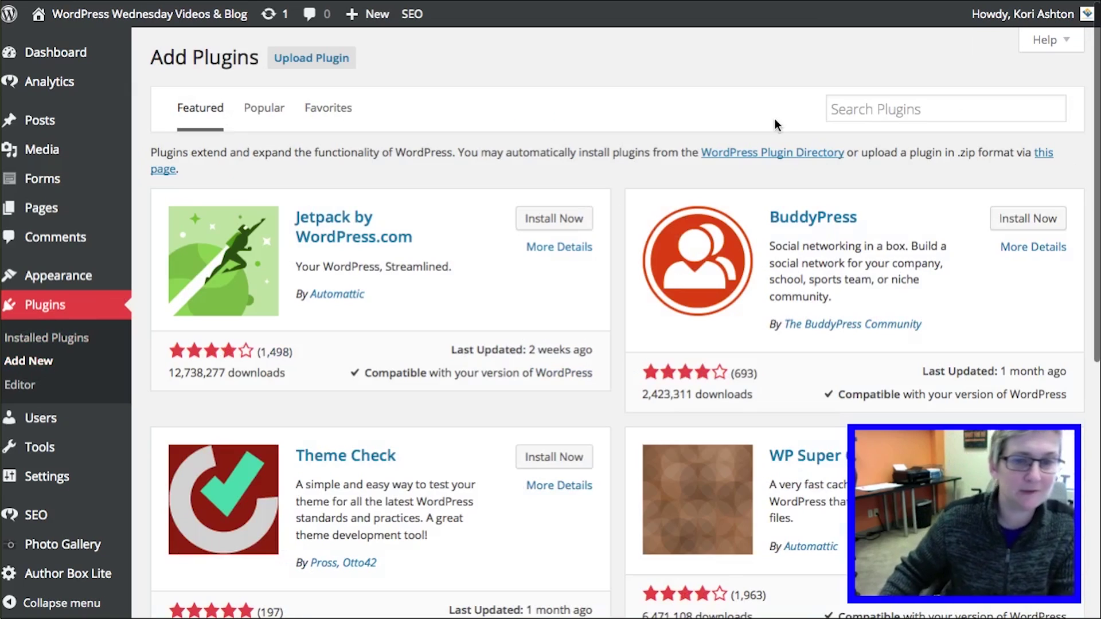
pyautogui.click(854, 108)
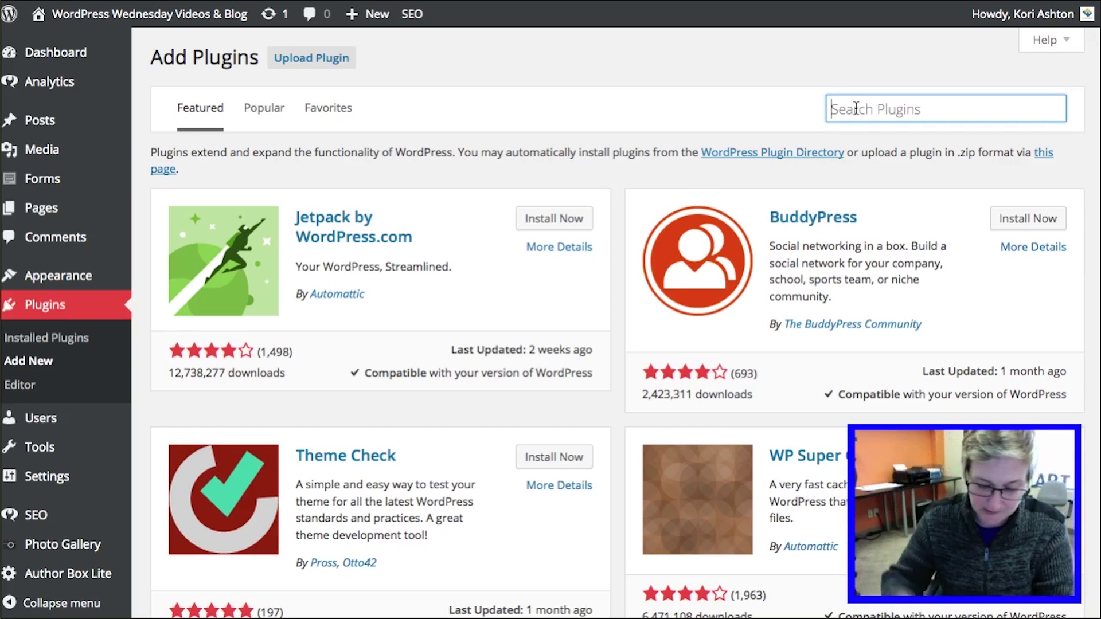
pyautogui.write('news')
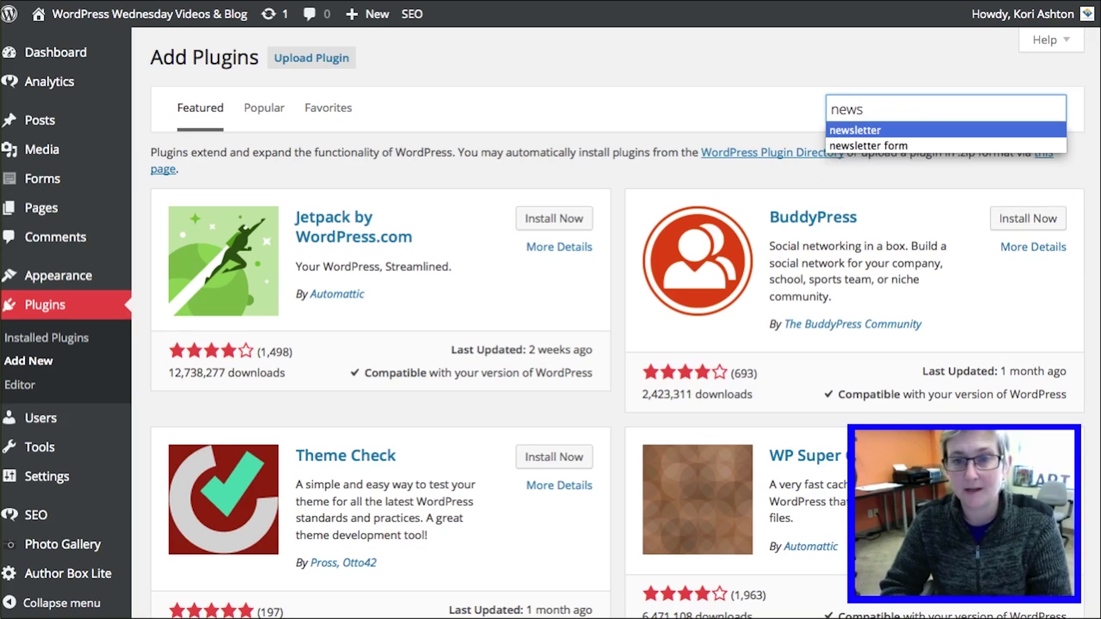
pyautogui.press('Return')
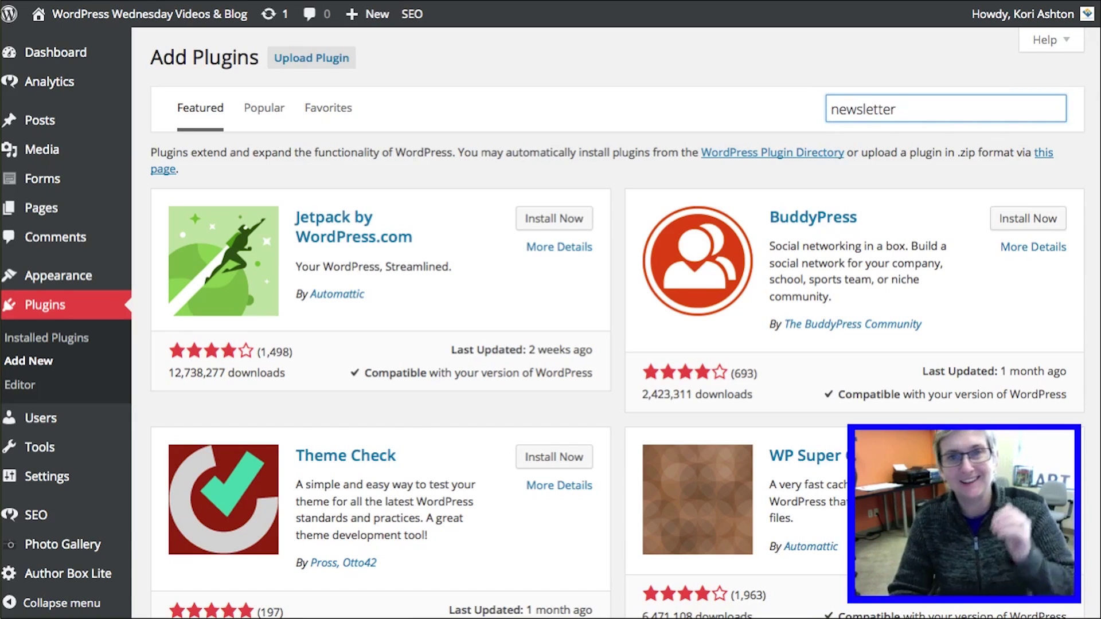
# Run the 'newsletter' plugin search and browse its 454 results, led by Newsletter
pyautogui.press('Return')
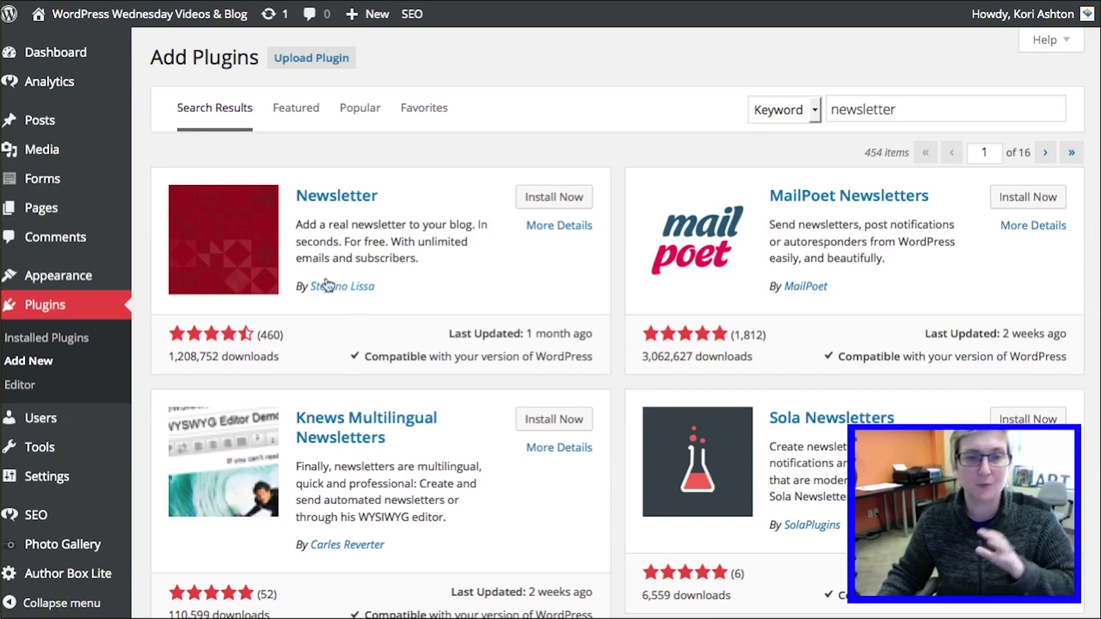
pyautogui.scroll(-10, 501, 288)
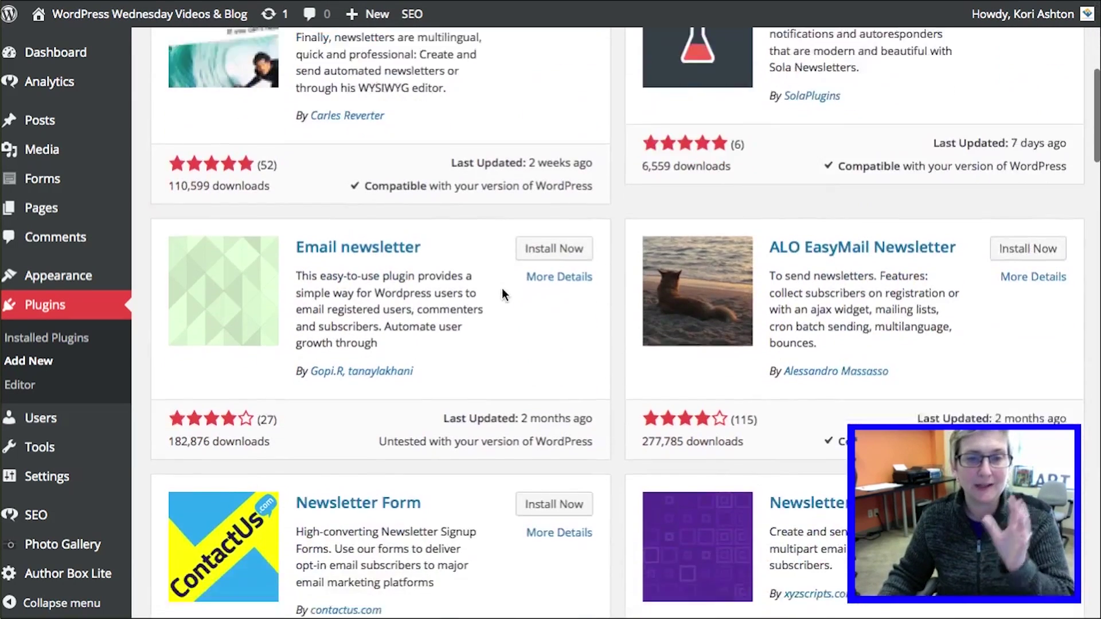
pyautogui.scroll(12, 500, 291)
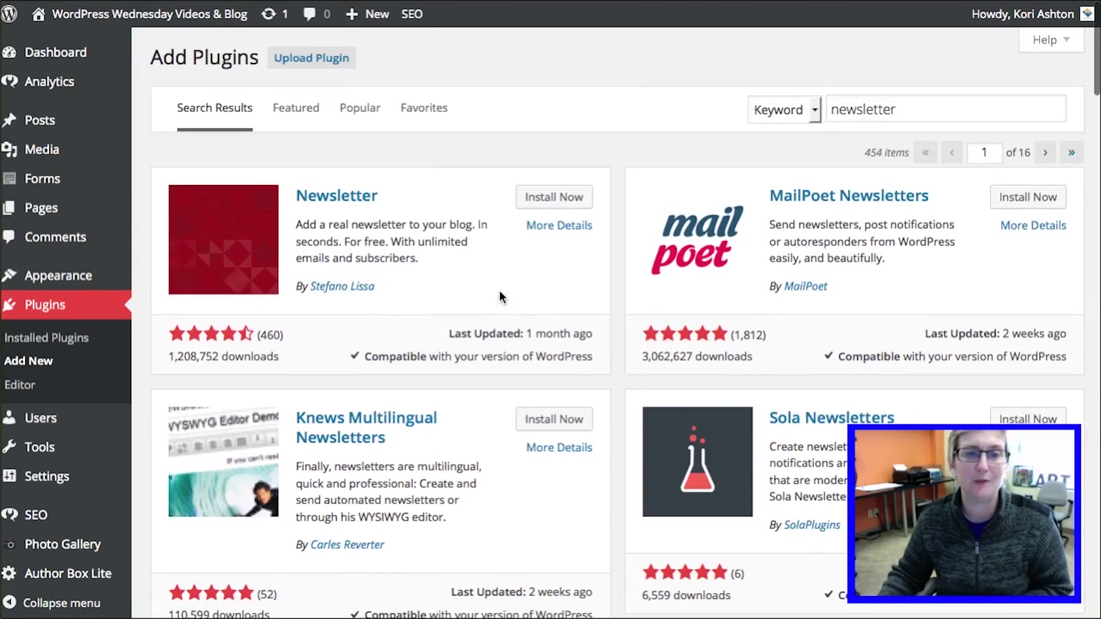
# Install Newsletter 3.6.4 from its card, confirm, and activate the plugin
pyautogui.click(549, 197)
pyautogui.click(608, 276)
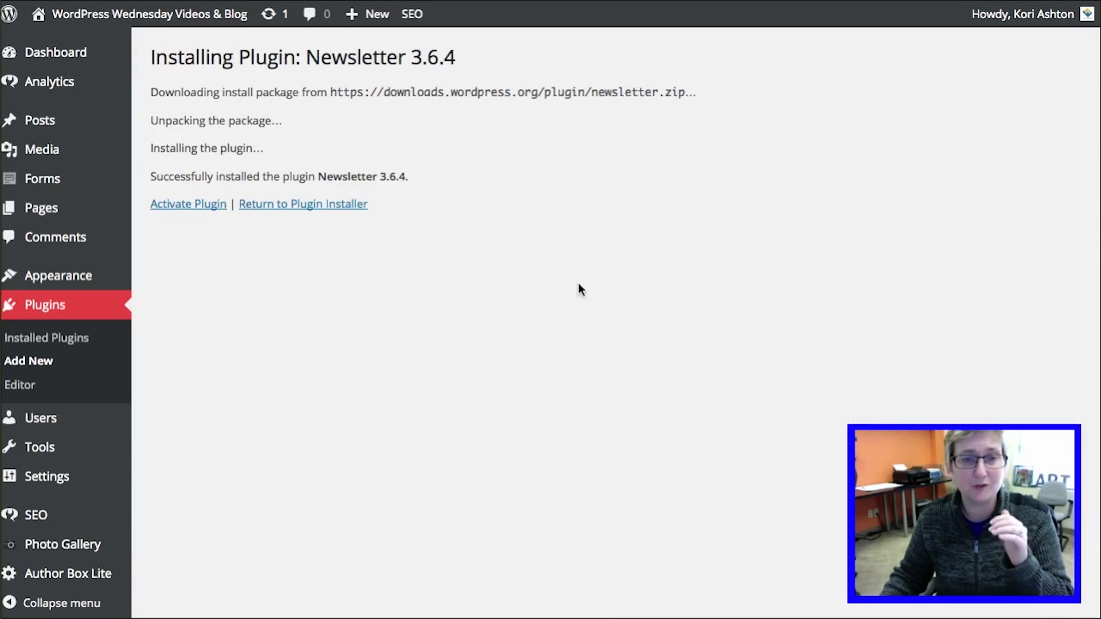
pyautogui.click(206, 209)
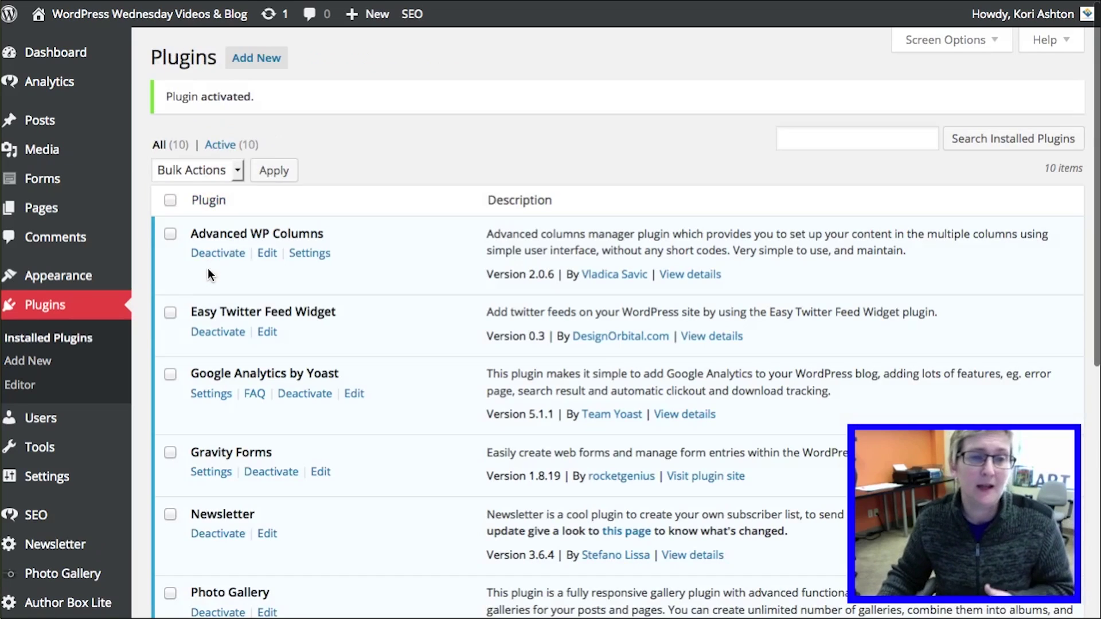
# Choose Welcome from the Newsletter sidebar menu and review its getting-started and support page
pyautogui.scroll(-8, 143, 321)
pyautogui.scroll(3, 150, 249)
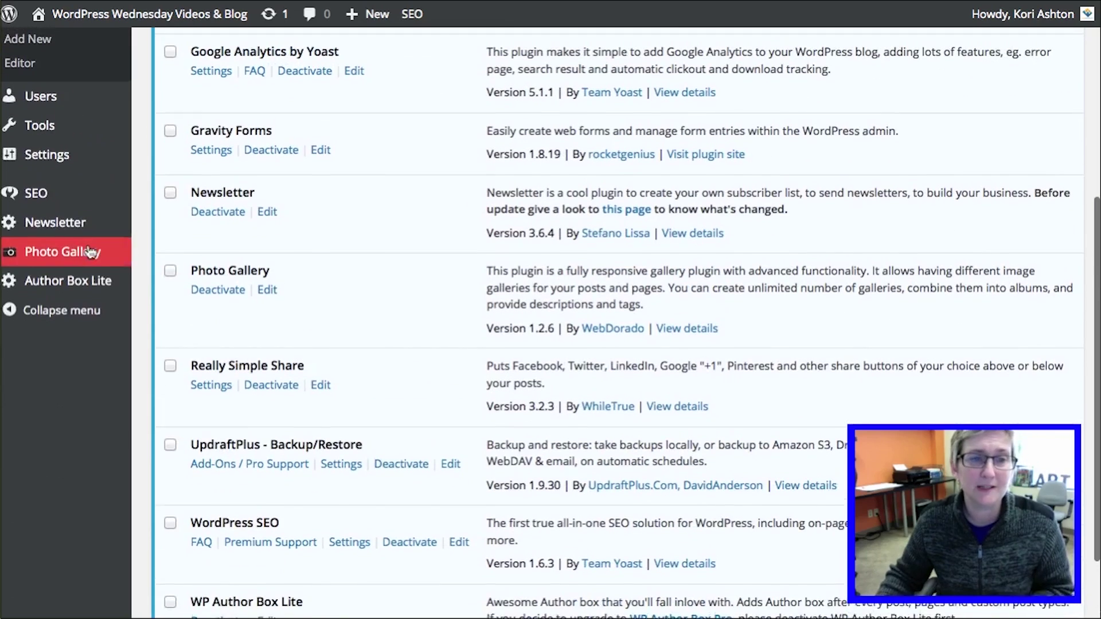
pyautogui.moveTo(100, 235)
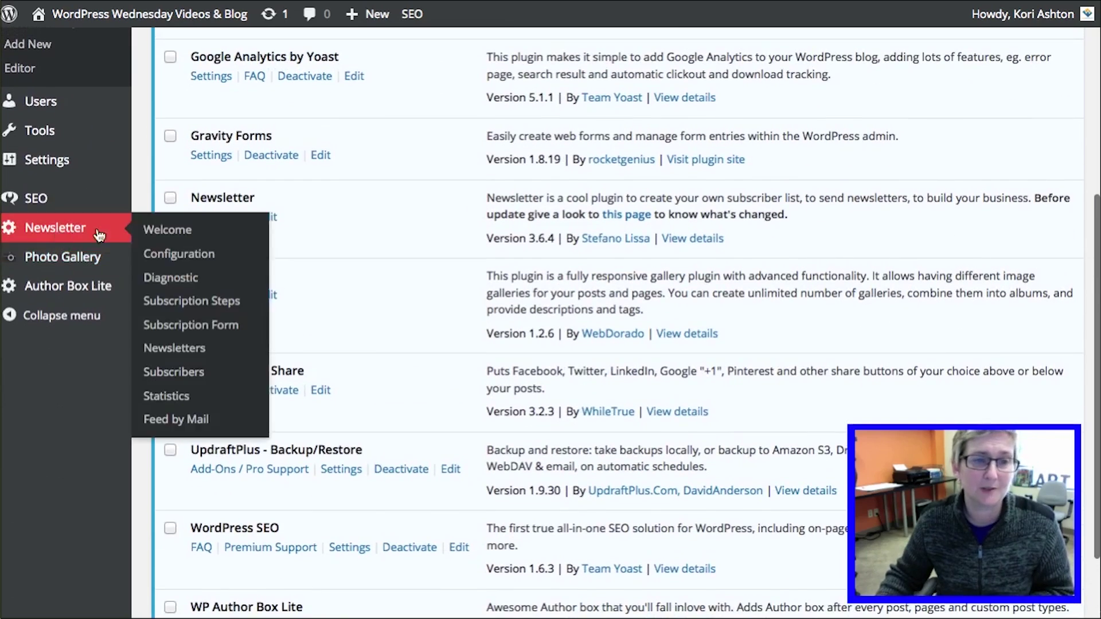
pyautogui.click(148, 236)
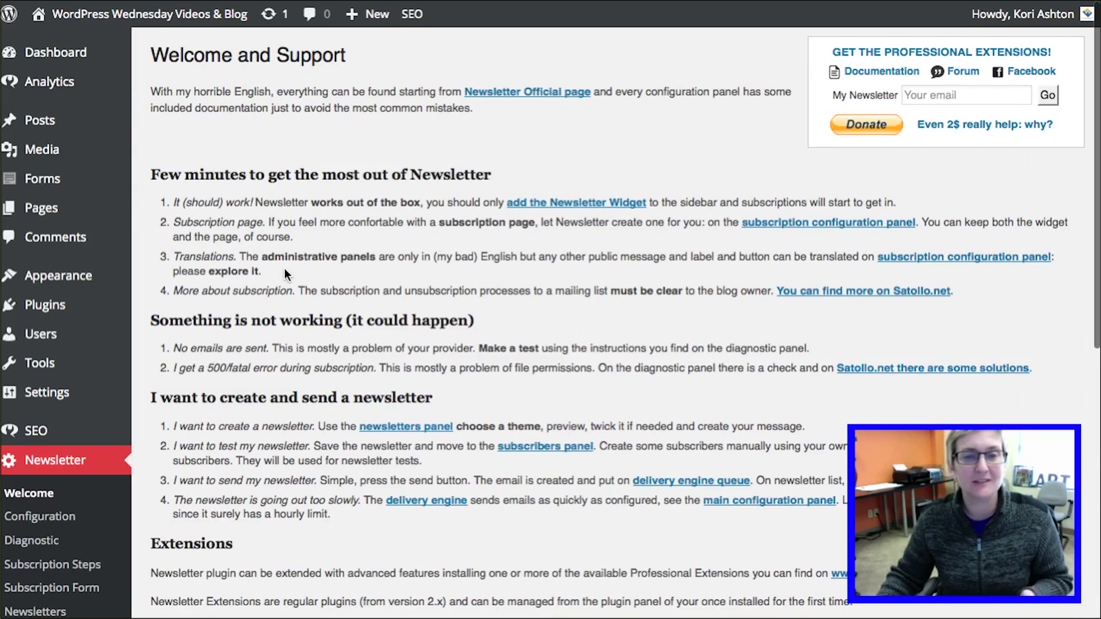
pyautogui.scroll(-5, 285, 268)
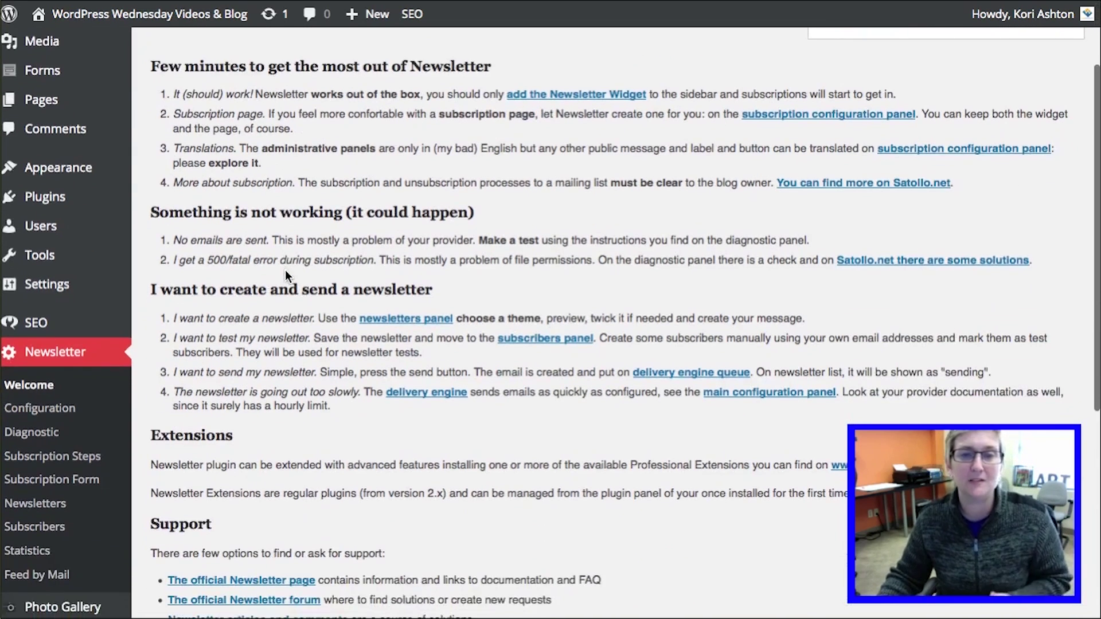
pyautogui.scroll(5, 285, 270)
pyautogui.scroll(1, 285, 269)
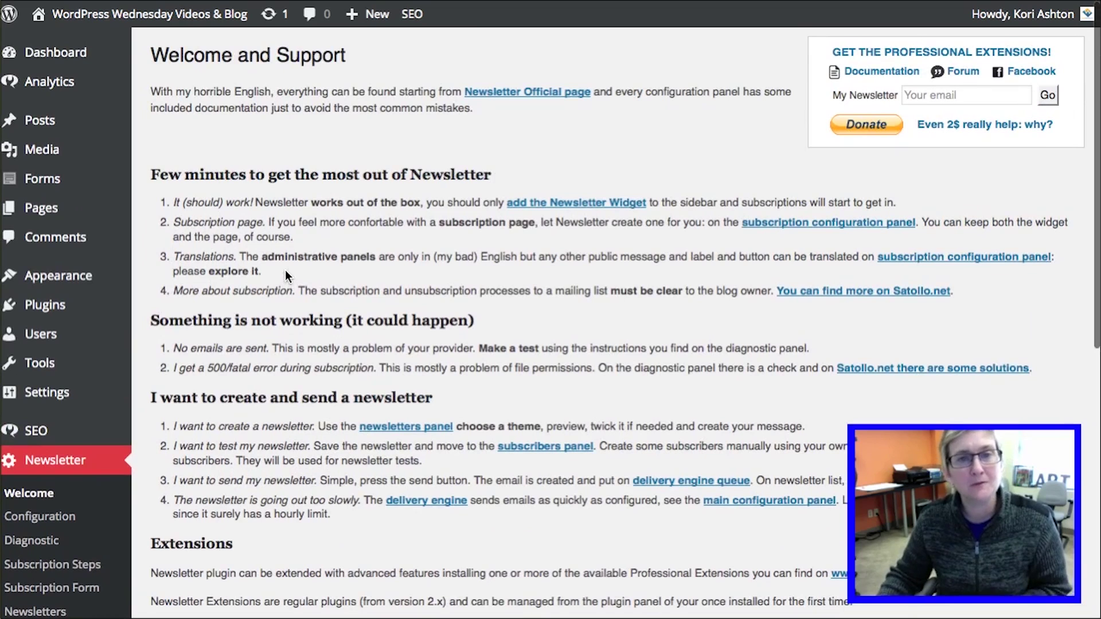